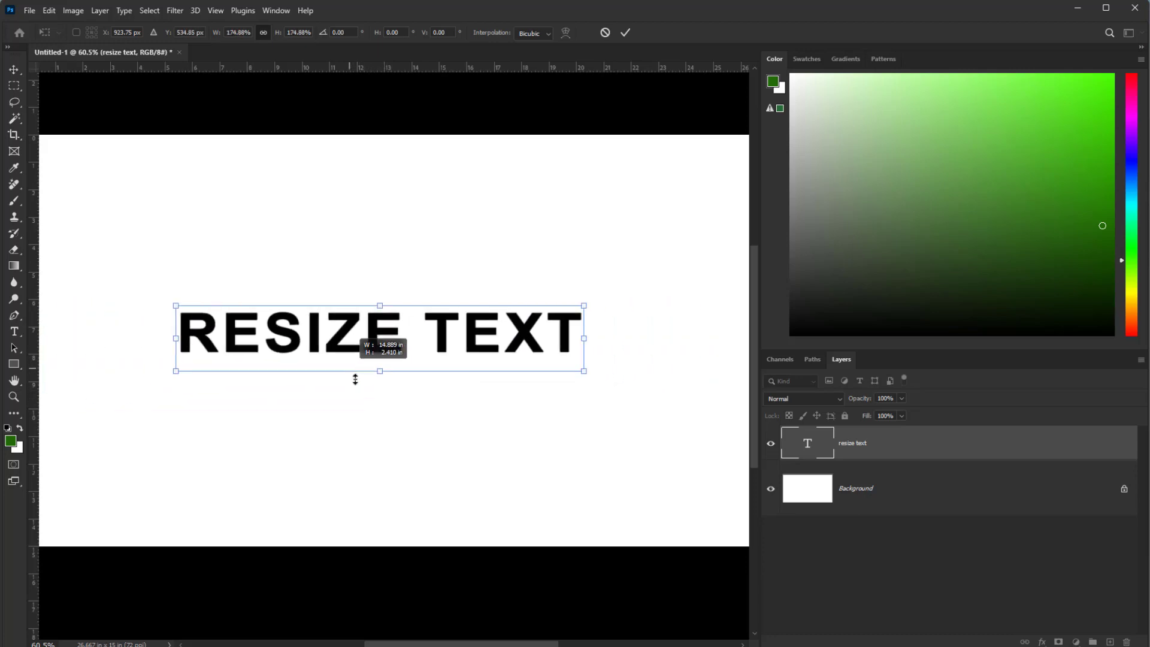
Drag the Free Transform handle to enlarge the RESIZE TEXT preview.
{"action": "left_click_drag", "start_coordinate": [355, 380], "coordinate": [391, 386]}
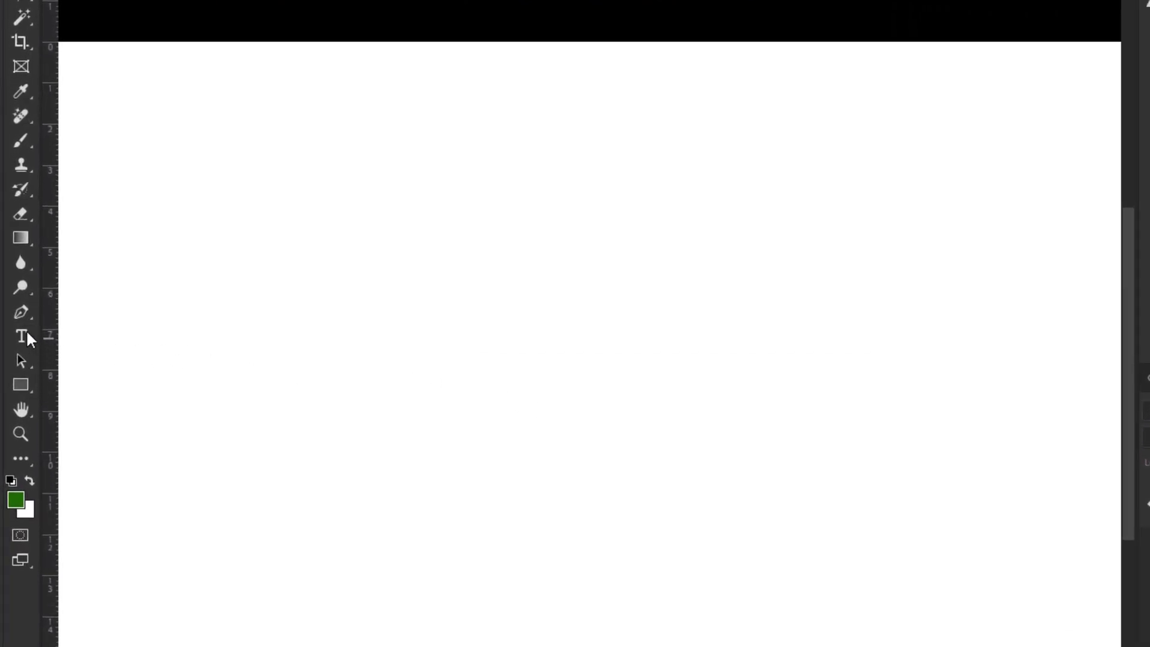
Add a bold black 'RESIZE TEXT' line to the canvas with the Horizontal Type Tool.
{"action": "right_click", "coordinate": [23, 336]}
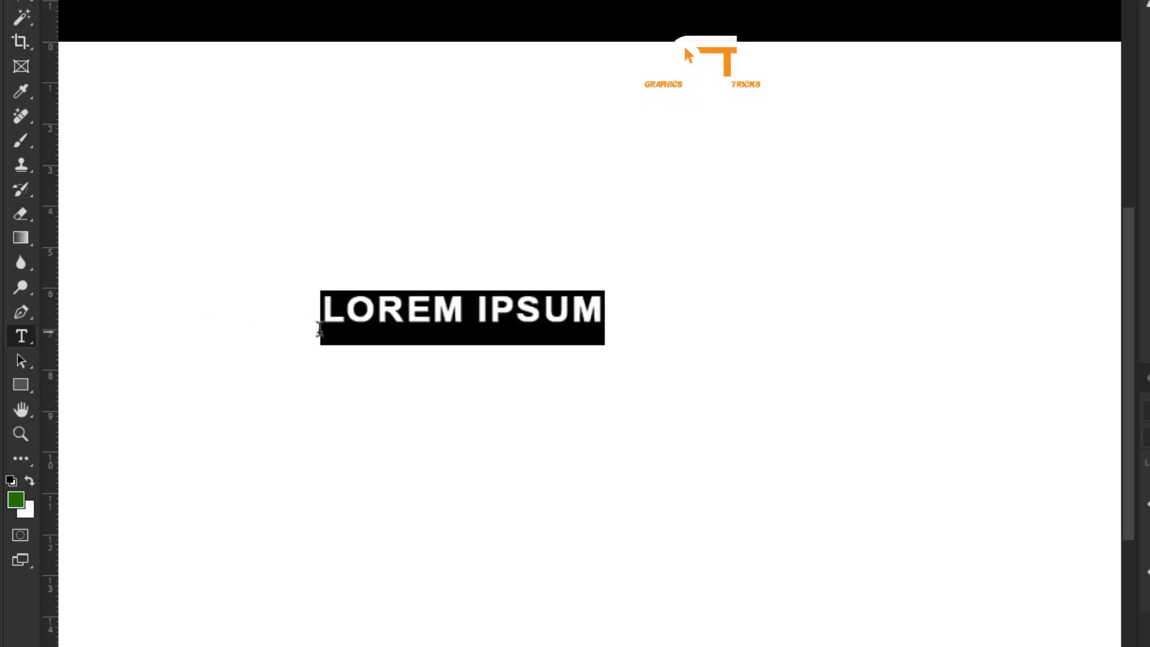
{"action": "left_click", "coordinate": [349, 315]}
{"action": "type", "text": "RESIZ"}
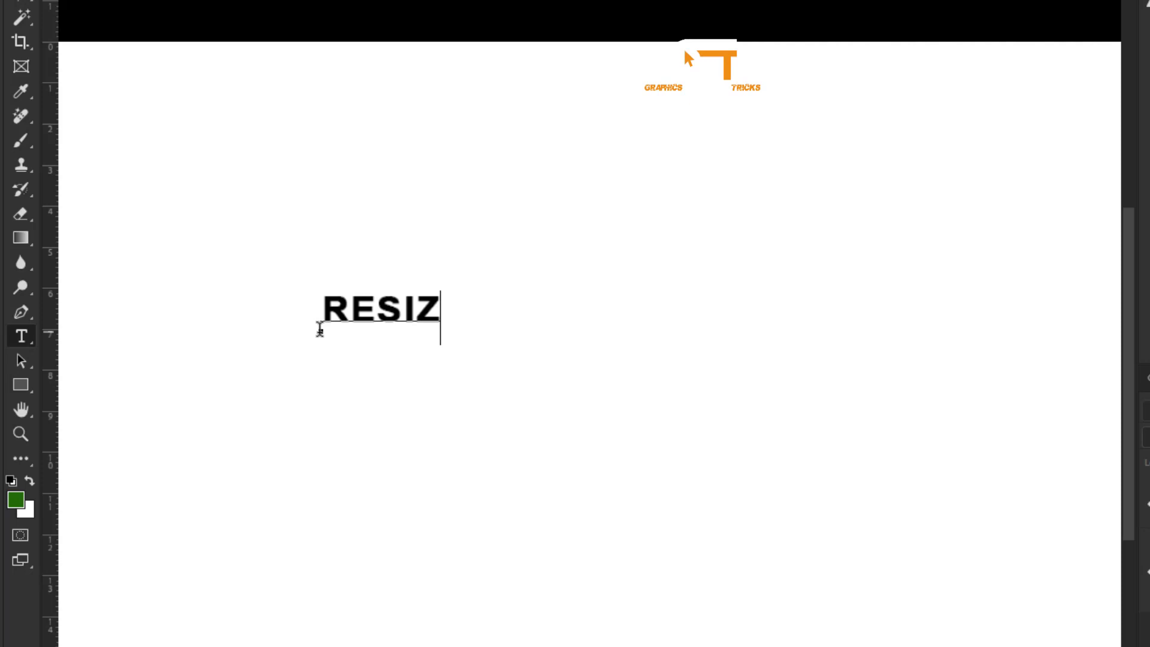
{"action": "type", "text": "E TEXT"}
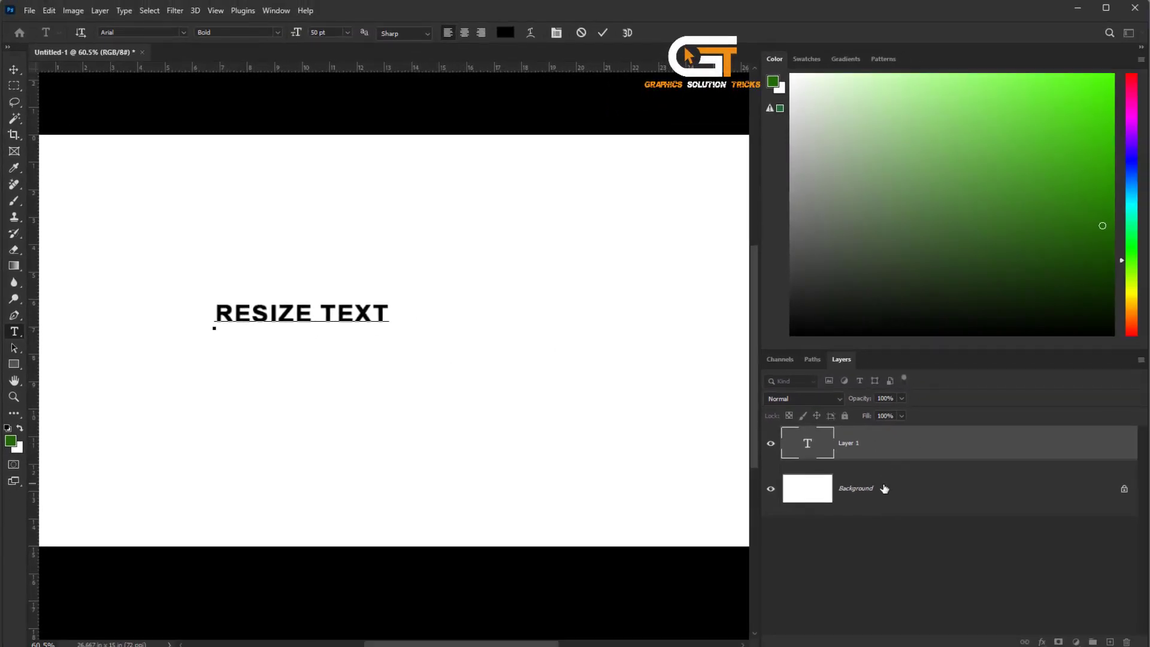
{"action": "left_click", "coordinate": [883, 488]}
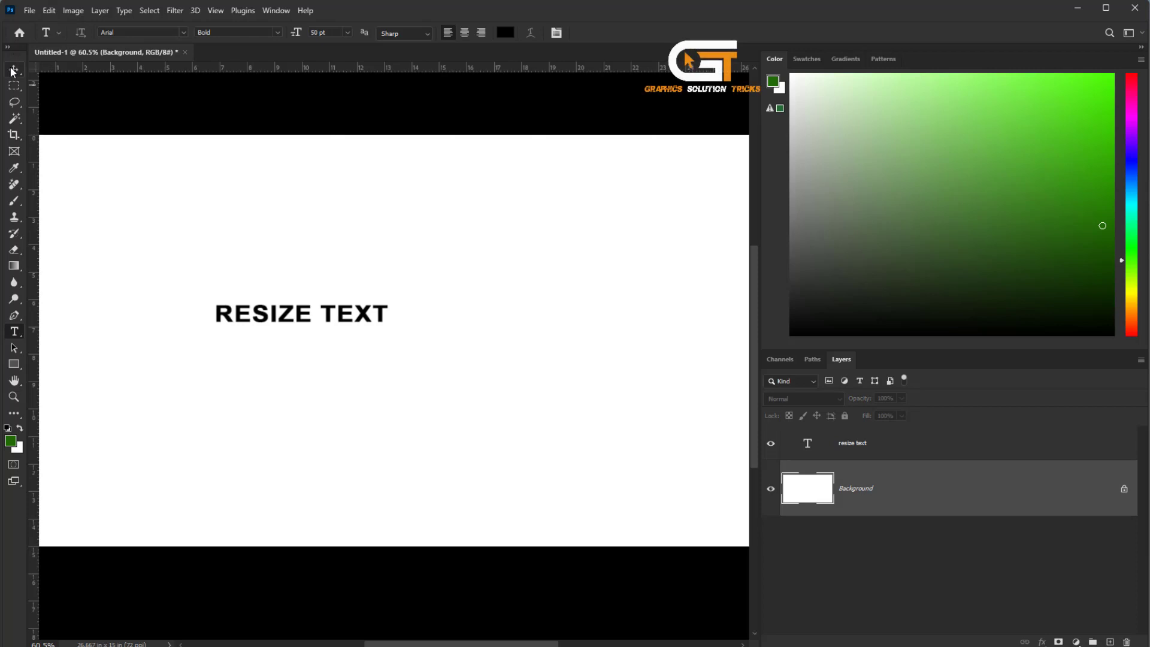
Move RESIZE TEXT to the canvas centre and select all its letters for editing.
{"action": "key", "text": "v"}
{"action": "left_click_drag", "start_coordinate": [311, 315], "coordinate": [385, 335]}
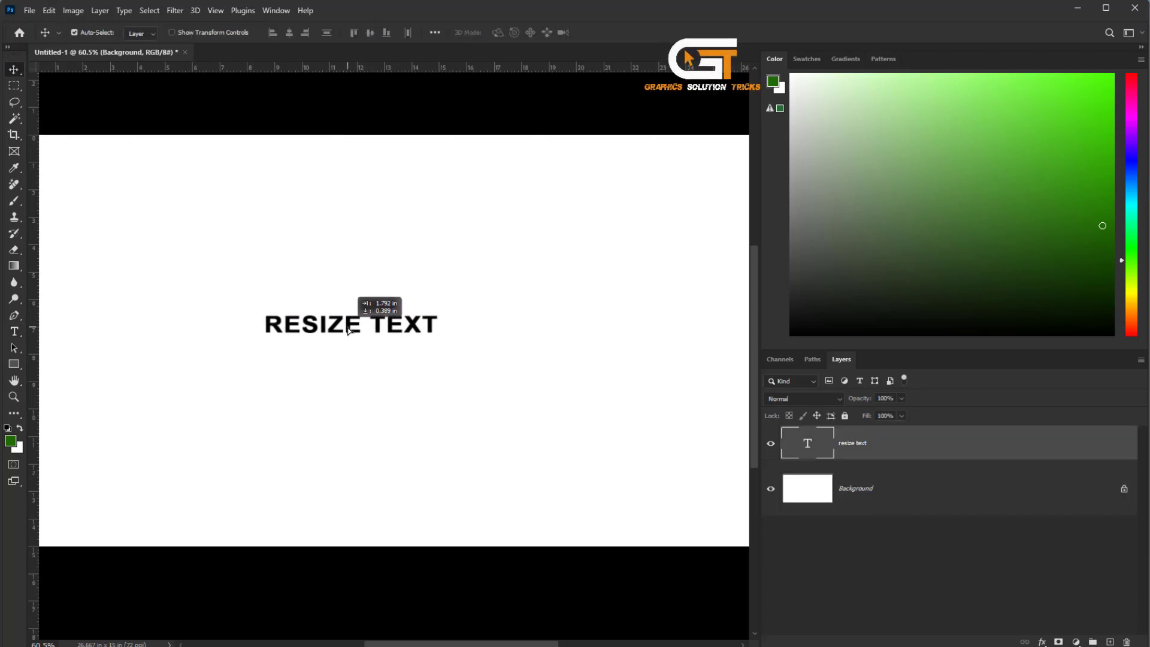
{"action": "key", "text": "t"}
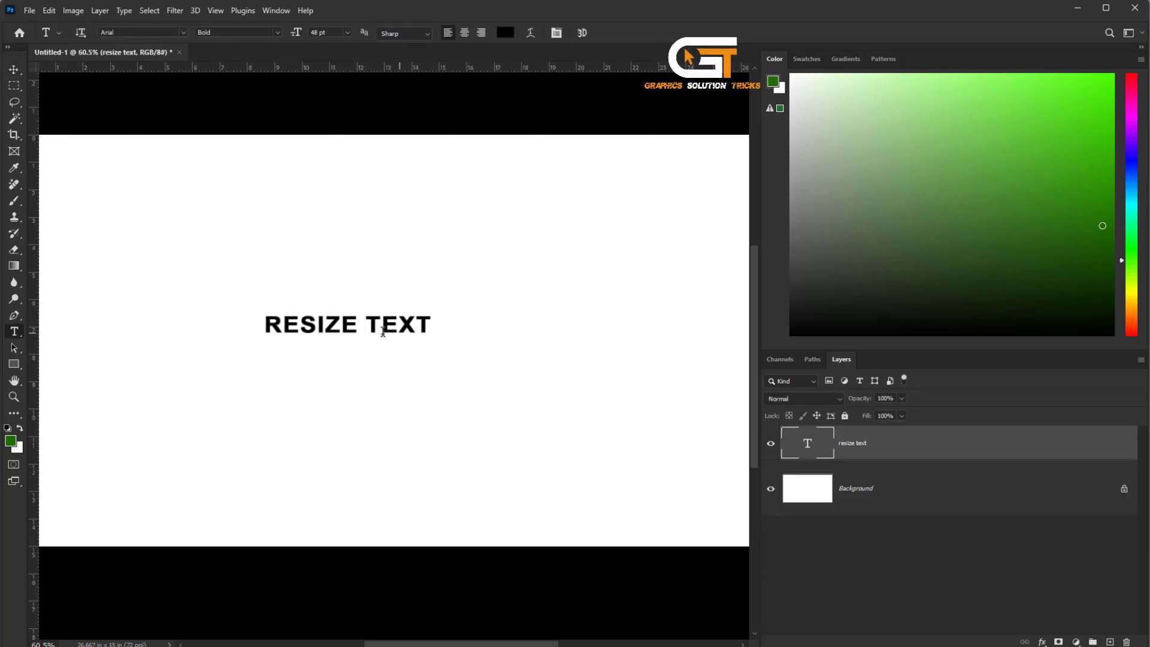
{"action": "left_click", "coordinate": [336, 327]}
{"action": "key", "text": "ctrl+a"}
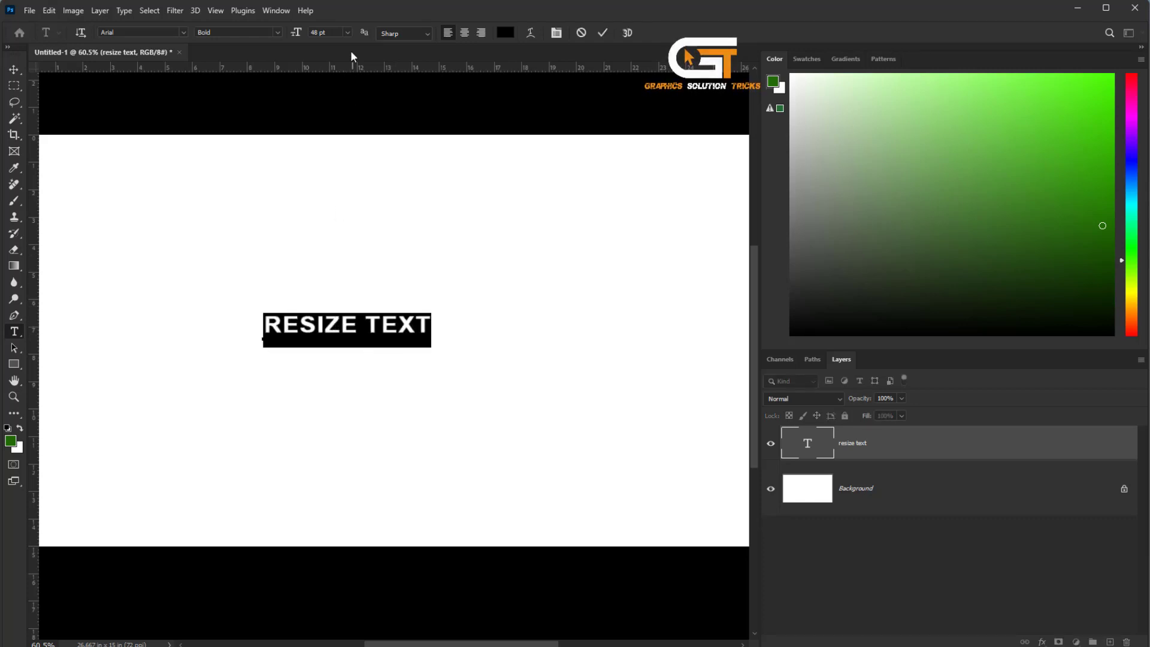
{"action": "left_click", "coordinate": [284, 12]}
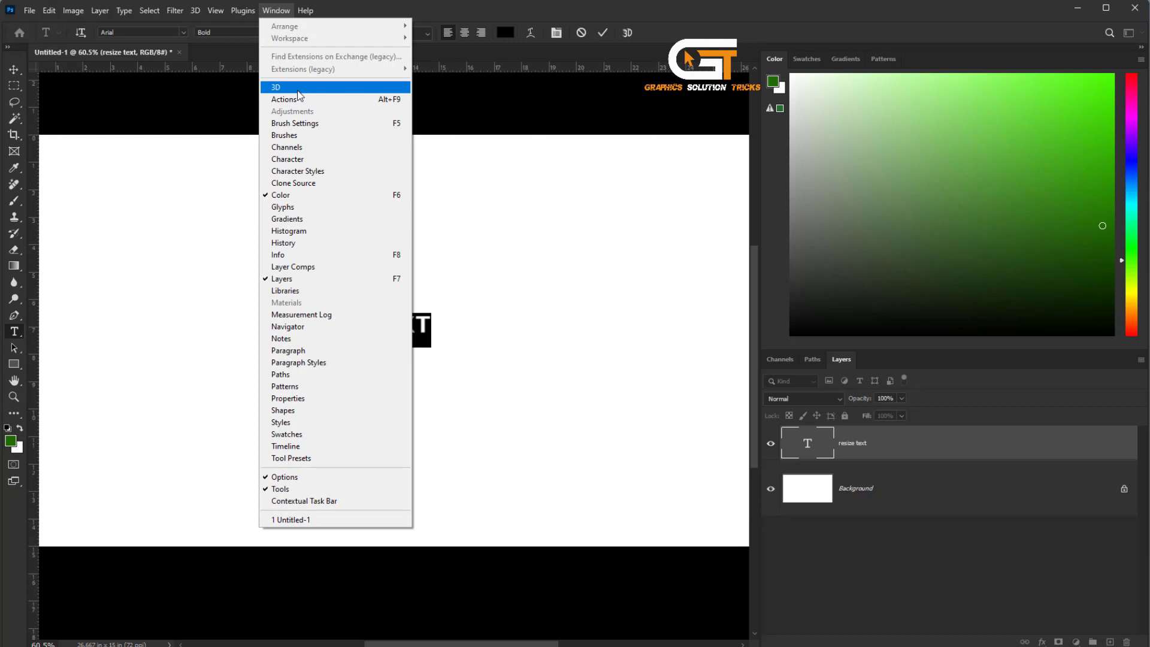
Raise the RESIZE TEXT font size from 48 pt to 67 pt in the Character panel and commit.
{"action": "left_click", "coordinate": [289, 159]}
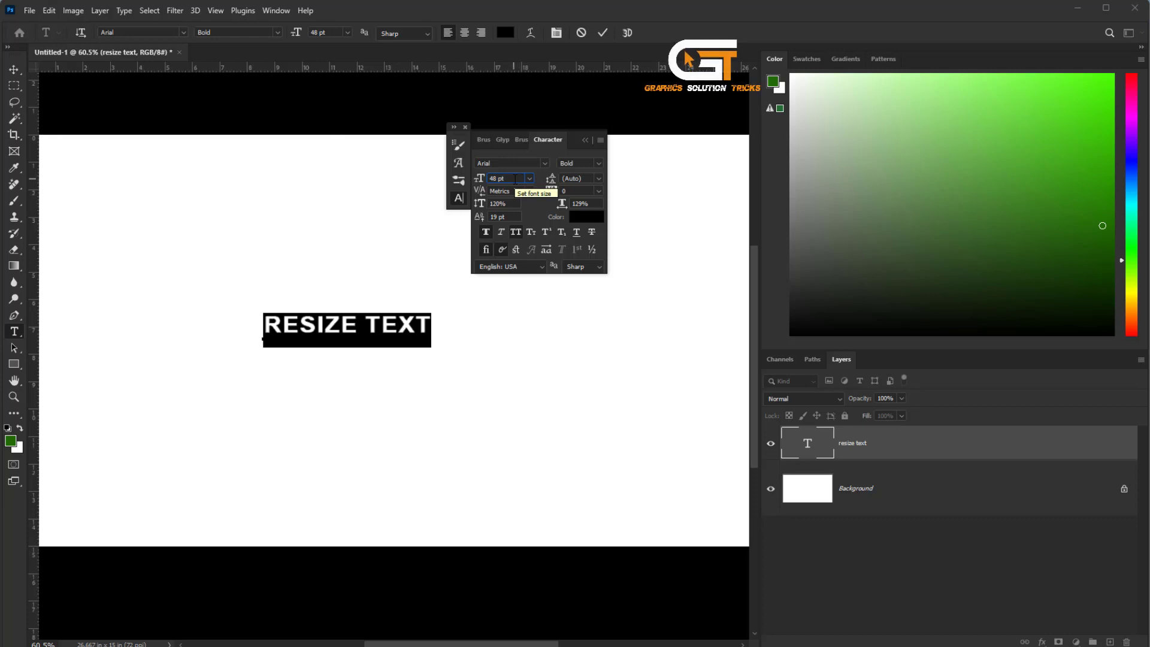
{"action": "key", "text": "Up"}
{"action": "key", "text": "Up"}
{"action": "key", "text": "Up"}
{"action": "key", "text": "Up"}
{"action": "key", "text": "Up"}
{"action": "key", "text": "Up"}
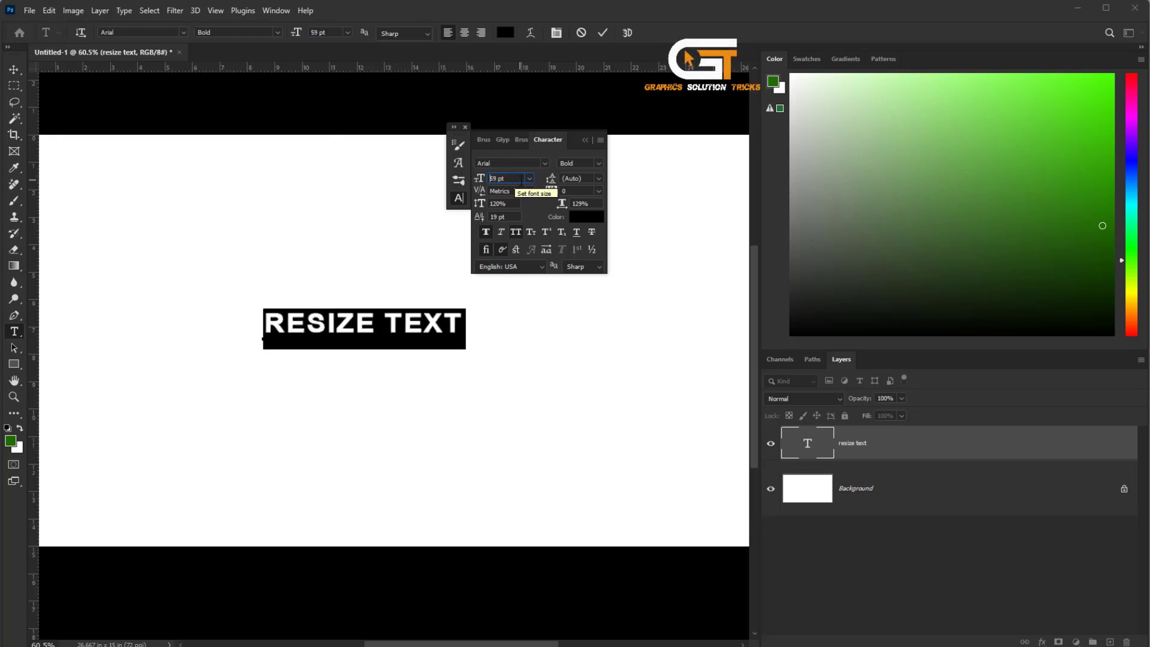
{"action": "key", "text": "Up"}
{"action": "key", "text": "Up"}
{"action": "key", "text": "Up"}
{"action": "key", "text": "Up"}
{"action": "key", "text": "Up"}
{"action": "key", "text": "Up"}
{"action": "key", "text": "Up"}
{"action": "key", "text": "Up"}
{"action": "key", "text": "Up"}
{"action": "key", "text": "Up"}
{"action": "key", "text": "Up"}
{"action": "key", "text": "Up"}
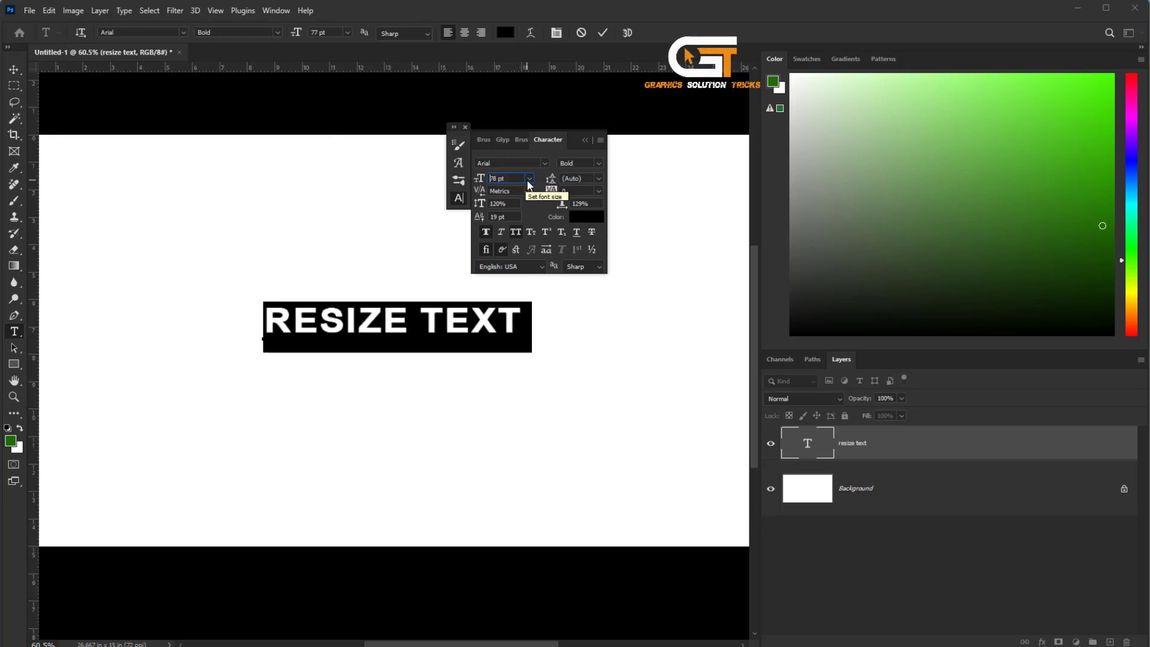
{"action": "key", "text": "Up"}
{"action": "key", "text": "Up"}
{"action": "key", "text": "Up"}
{"action": "key", "text": "Up"}
{"action": "key", "text": "Up"}
{"action": "key", "text": "Up"}
{"action": "key", "text": "Up"}
{"action": "key", "text": "Up"}
{"action": "key", "text": "Up"}
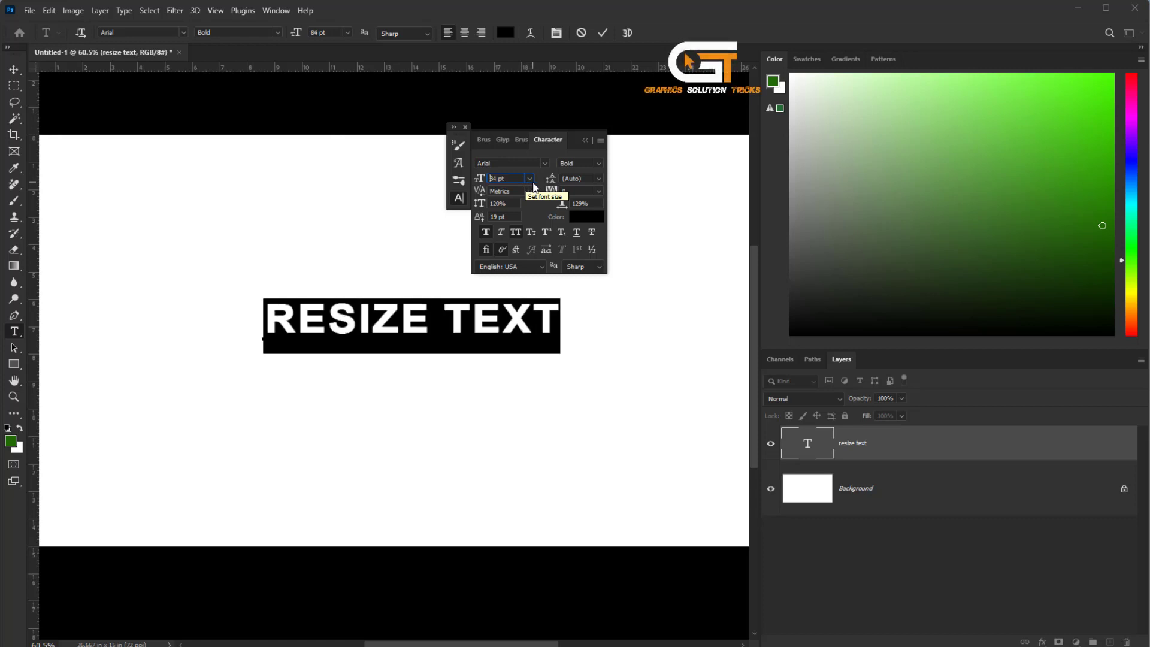
{"action": "key", "text": "Down"}
{"action": "key", "text": "Down"}
{"action": "key", "text": "Down"}
{"action": "key", "text": "Down"}
{"action": "key", "text": "Down"}
{"action": "key", "text": "Down"}
{"action": "key", "text": "Down"}
{"action": "key", "text": "Down"}
{"action": "key", "text": "Down"}
{"action": "key", "text": "Down"}
{"action": "key", "text": "Down"}
{"action": "key", "text": "Down"}
{"action": "key", "text": "Down"}
{"action": "key", "text": "Down"}
{"action": "key", "text": "Down"}
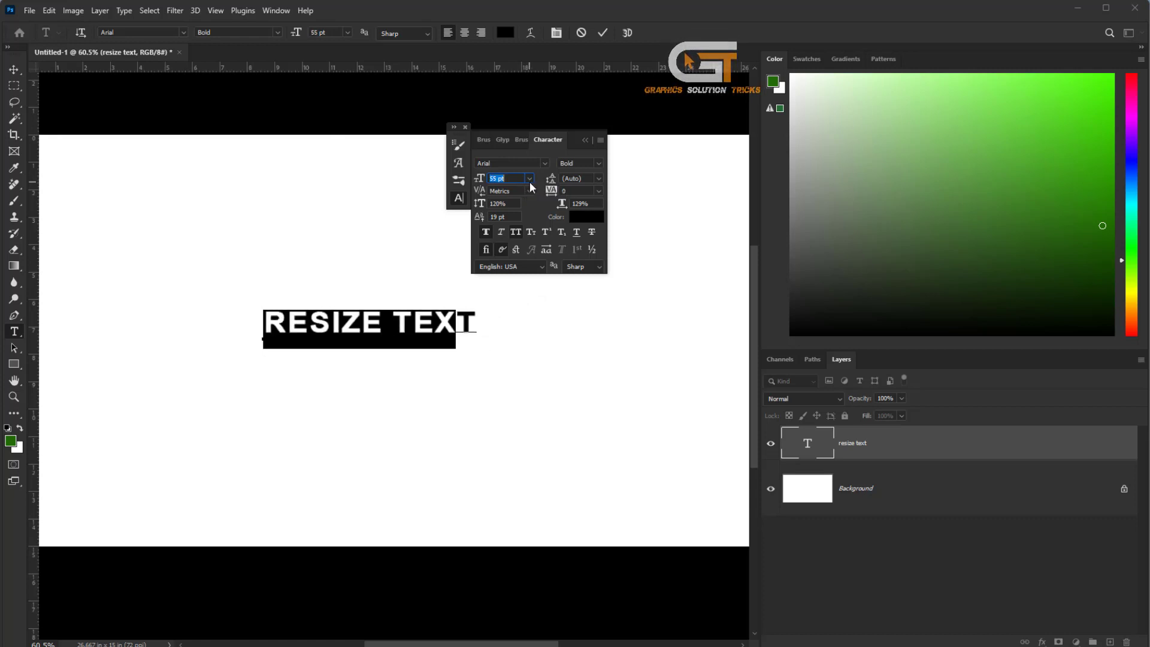
{"action": "key", "text": "Up"}
{"action": "key", "text": "Up"}
{"action": "key", "text": "Up"}
{"action": "key", "text": "Up"}
{"action": "key", "text": "Up"}
{"action": "key", "text": "Up"}
{"action": "key", "text": "Up"}
{"action": "key", "text": "Up"}
{"action": "key", "text": "Up"}
{"action": "key", "text": "Up"}
{"action": "key", "text": "Up"}
{"action": "key", "text": "Up"}
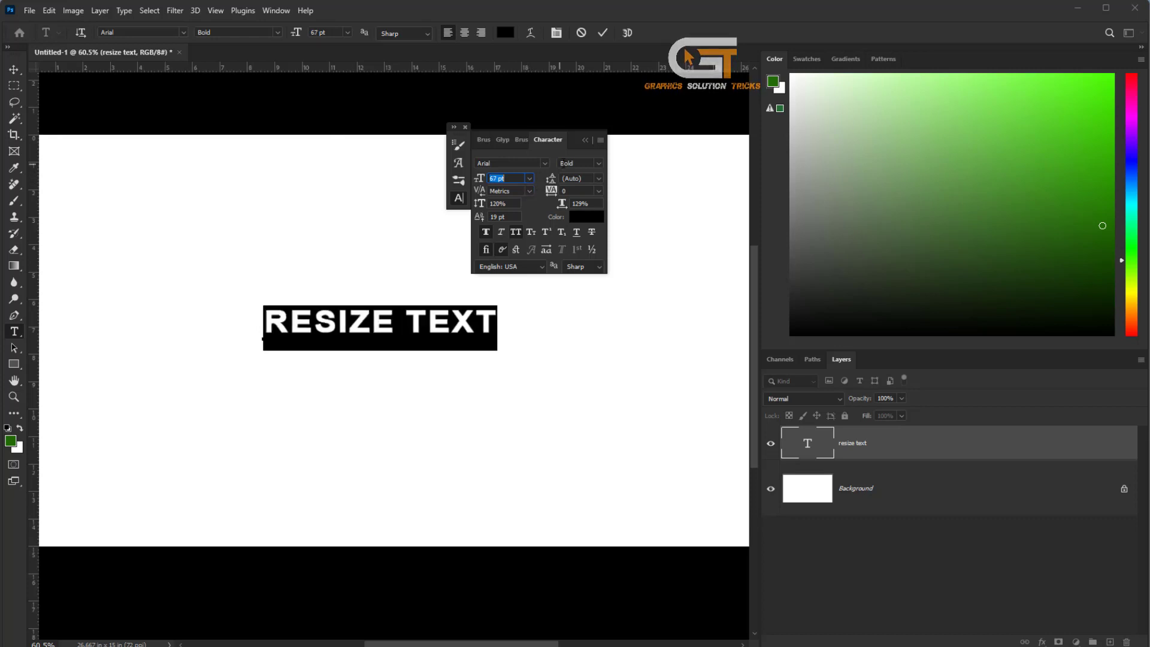
{"action": "left_click", "coordinate": [586, 146]}
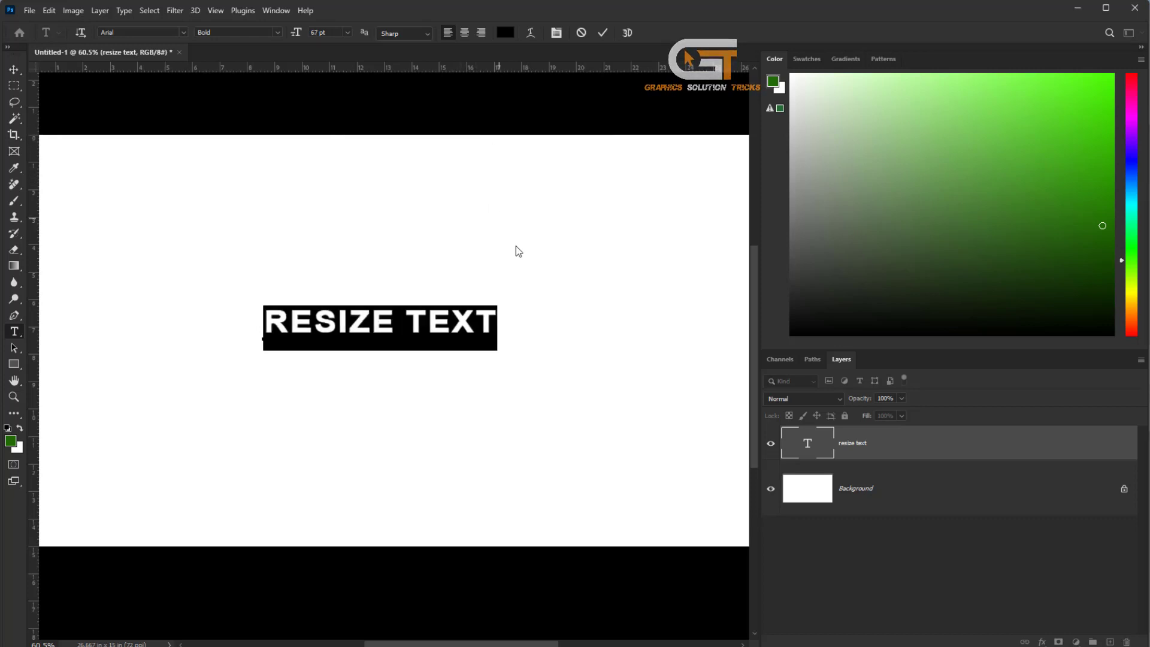
{"action": "key", "text": "ctrl+Return"}
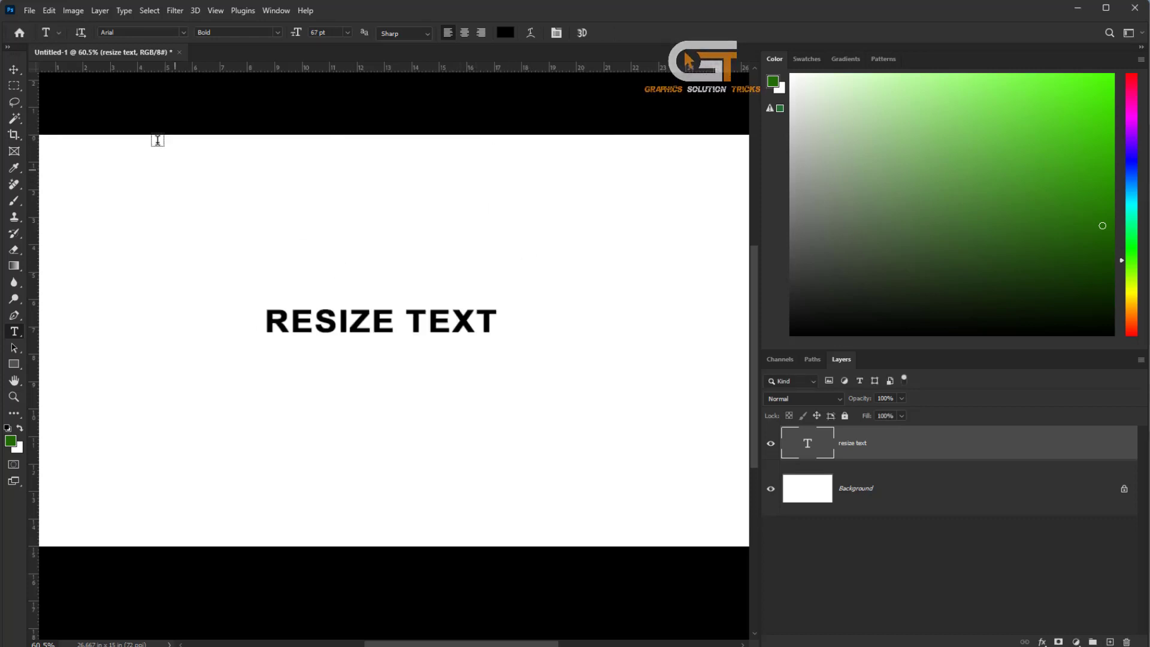
{"action": "left_click", "coordinate": [50, 11]}
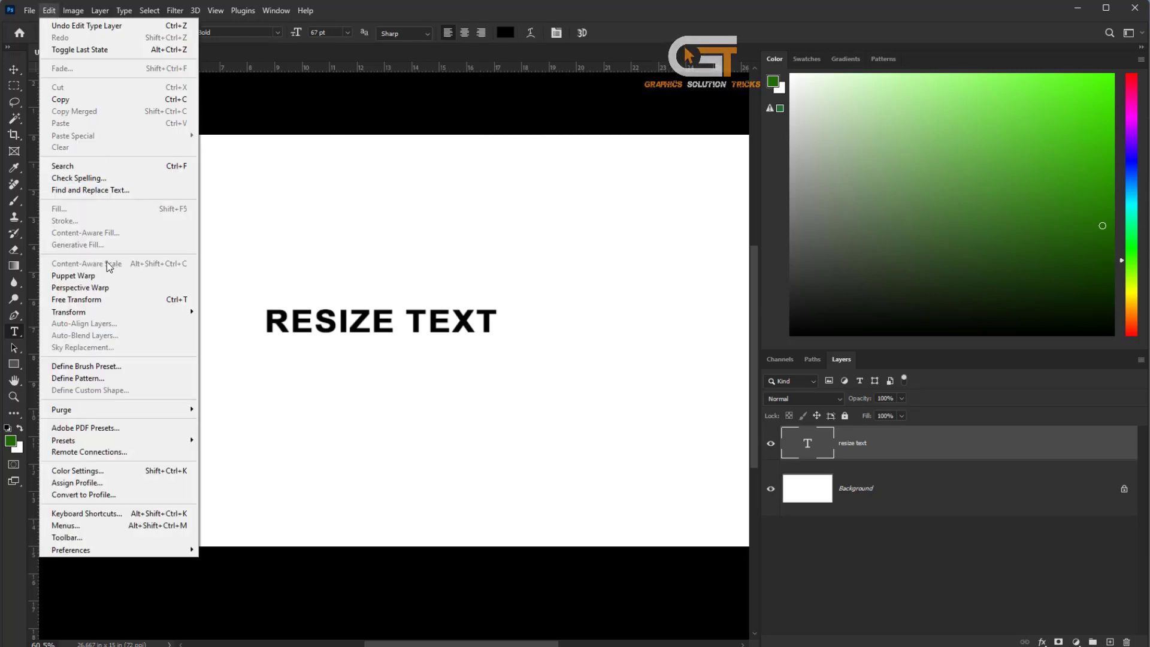
Scale RESIZE TEXT to roughly double size, about 142.81 pt, with Free Transform.
{"action": "left_click", "coordinate": [147, 306]}
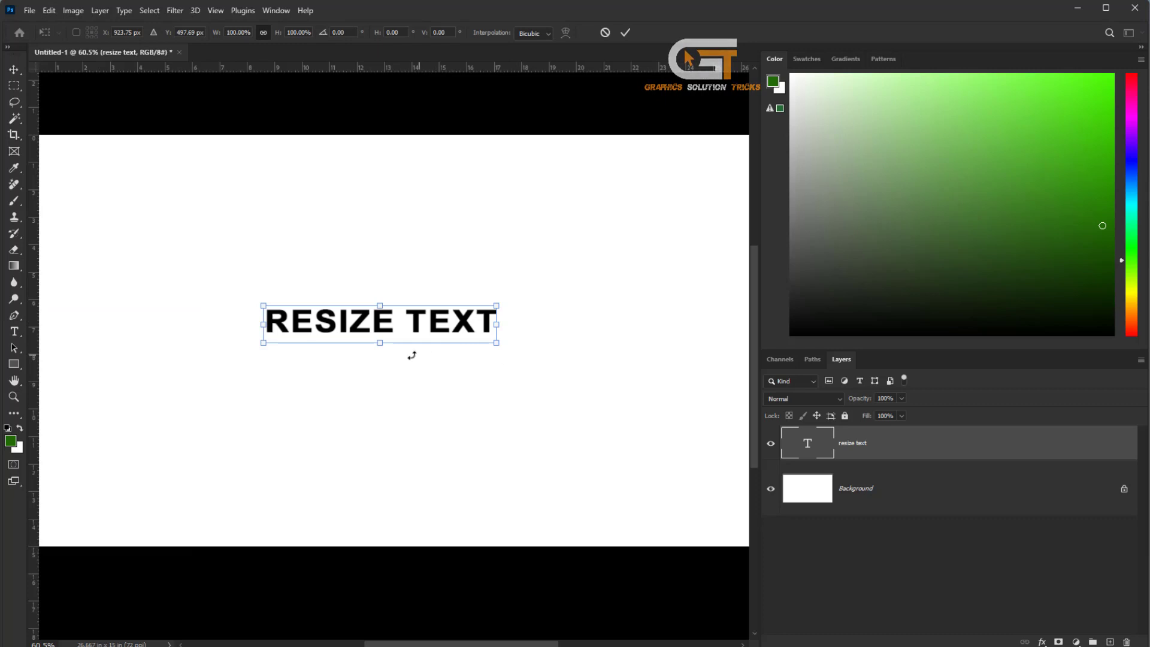
{"action": "mouse_move", "coordinate": [385, 378]}
{"action": "left_mouse_down"}
{"action": "mouse_move", "coordinate": [368, 403]}
{"action": "mouse_move", "coordinate": [355, 382]}
{"action": "left_mouse_up"}
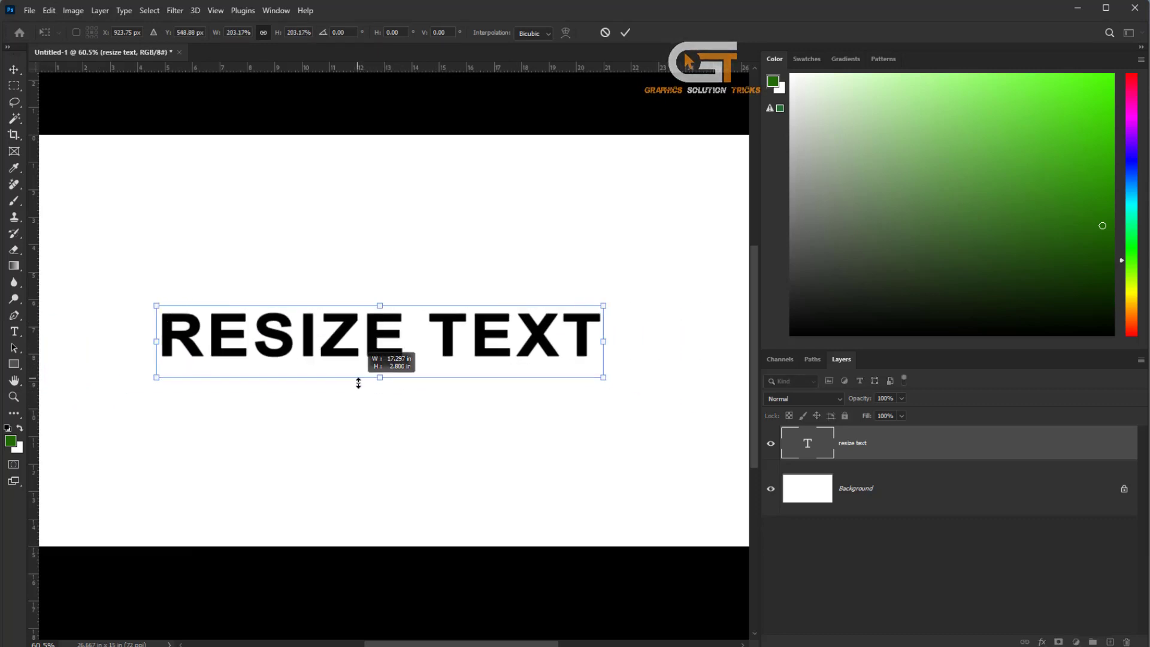
{"action": "key", "text": "Return"}
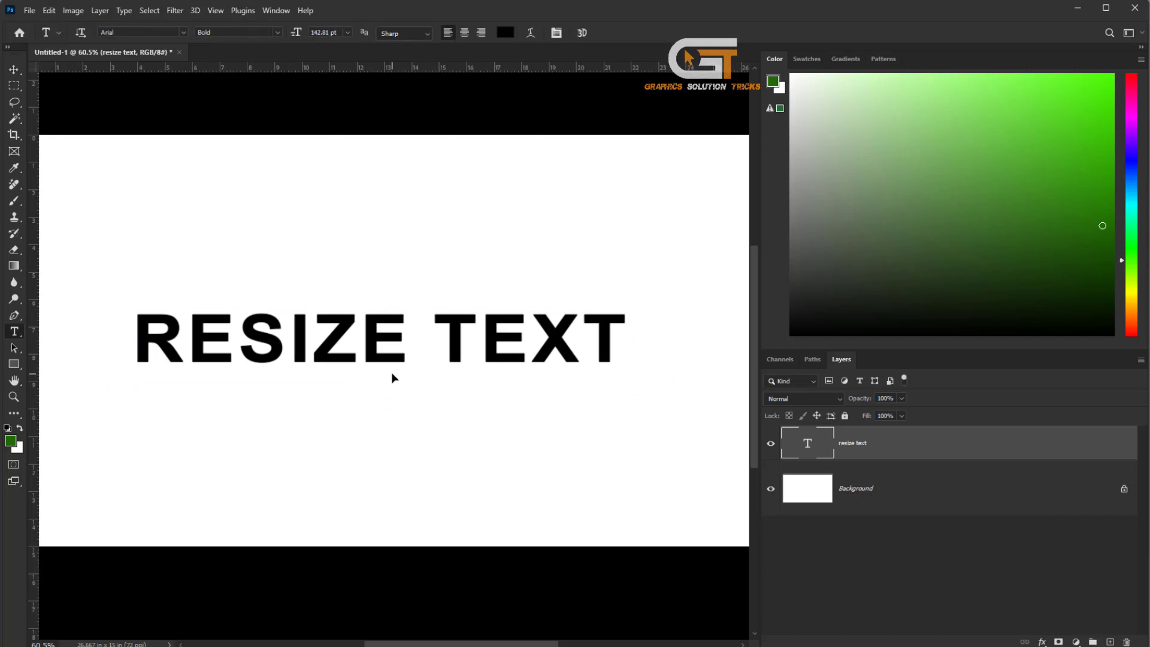